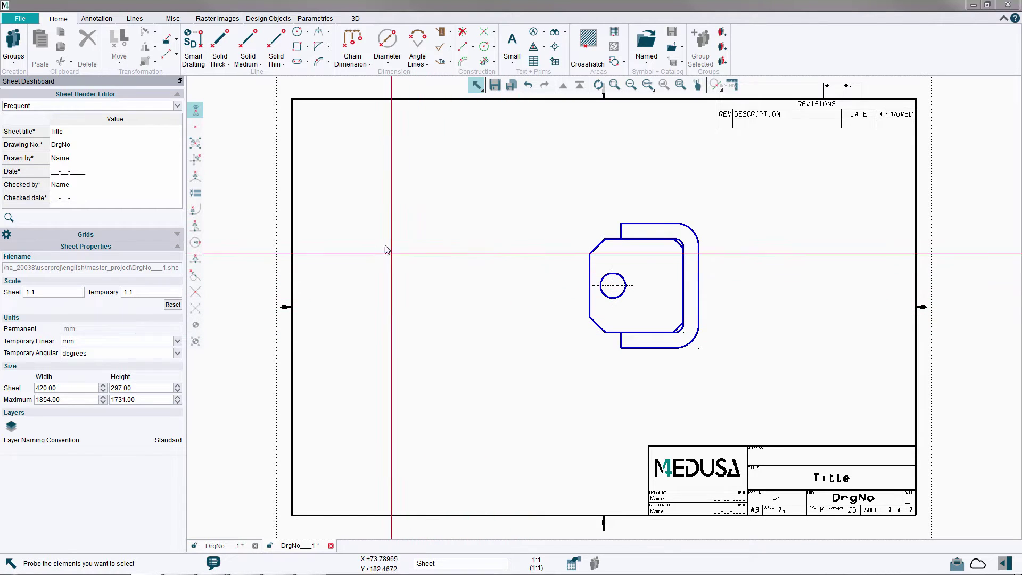
Sweep the C-shaped profile into a side view beside it, using the rightward-pointing view direction and a distance of 100 mm
click(136, 19)
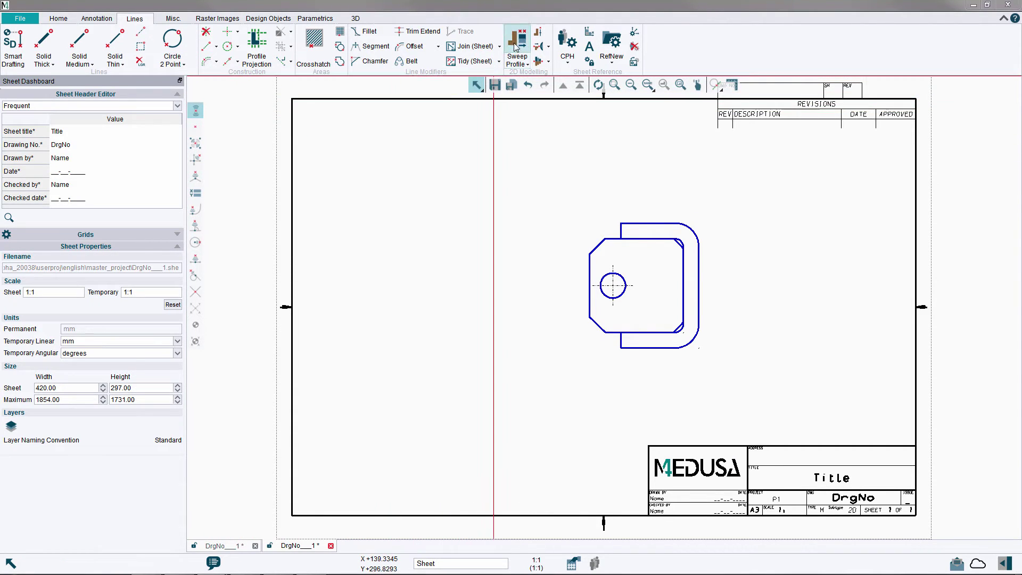
click(516, 42)
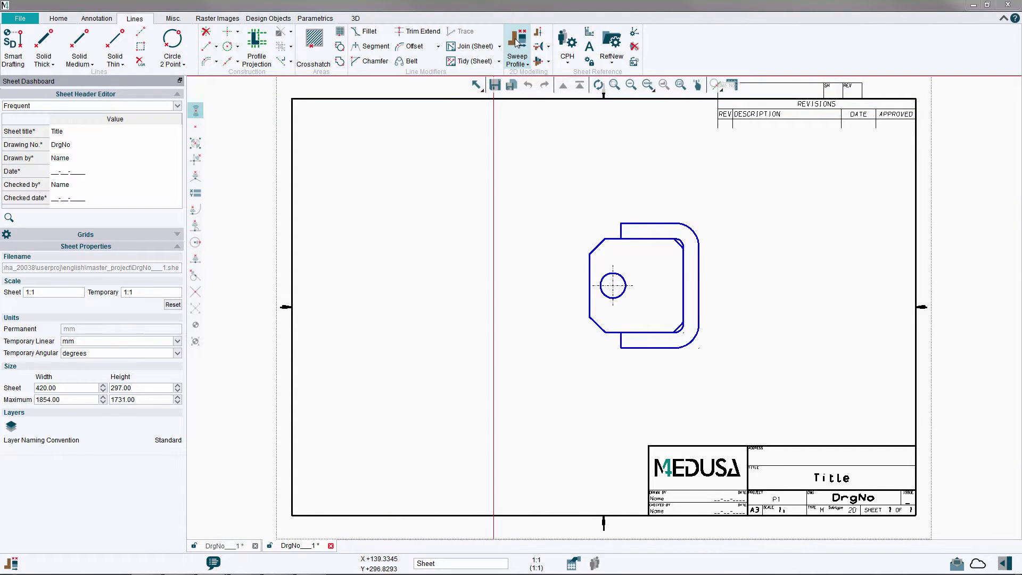
click(650, 224)
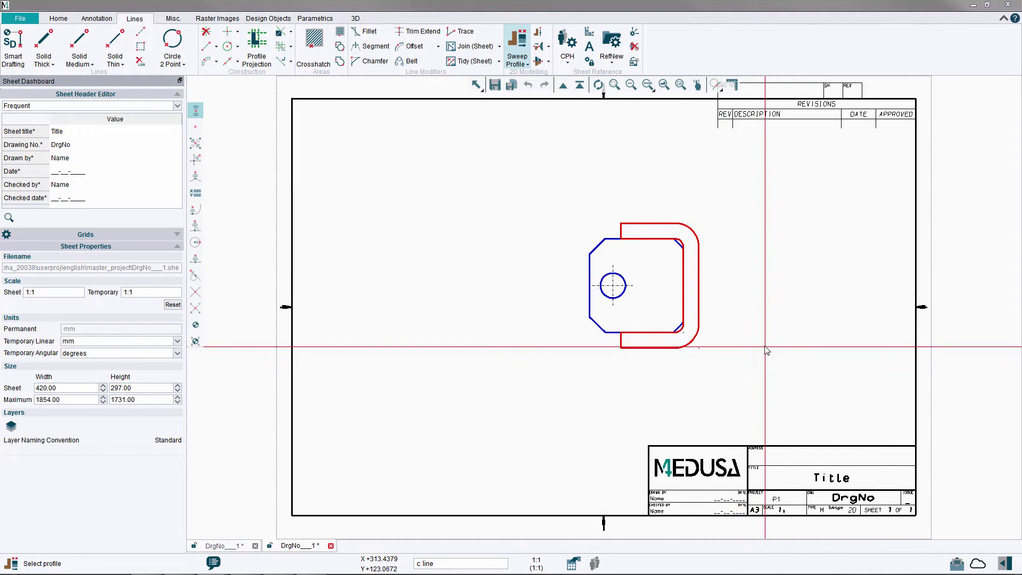
right_click(733, 351)
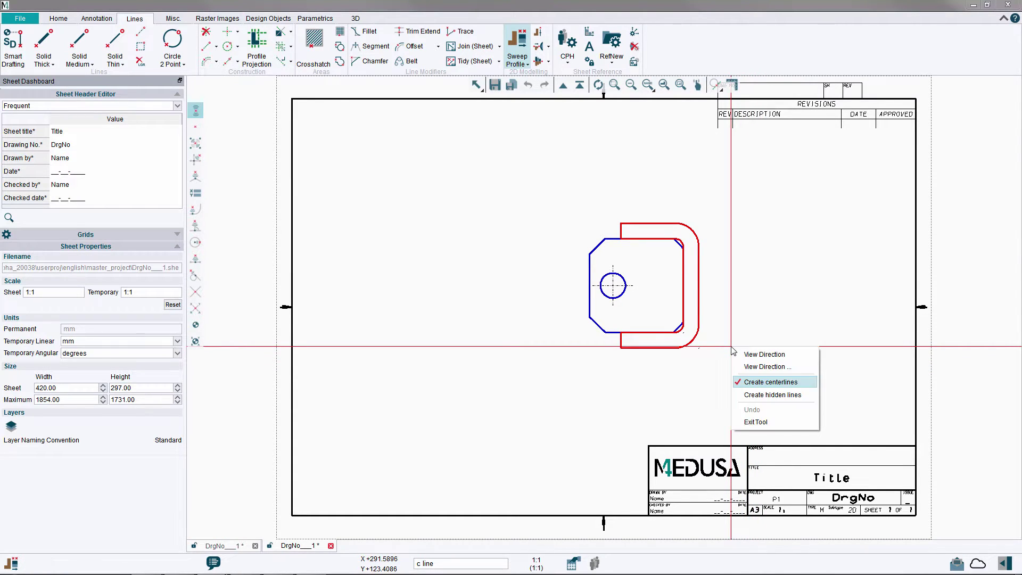
click(753, 367)
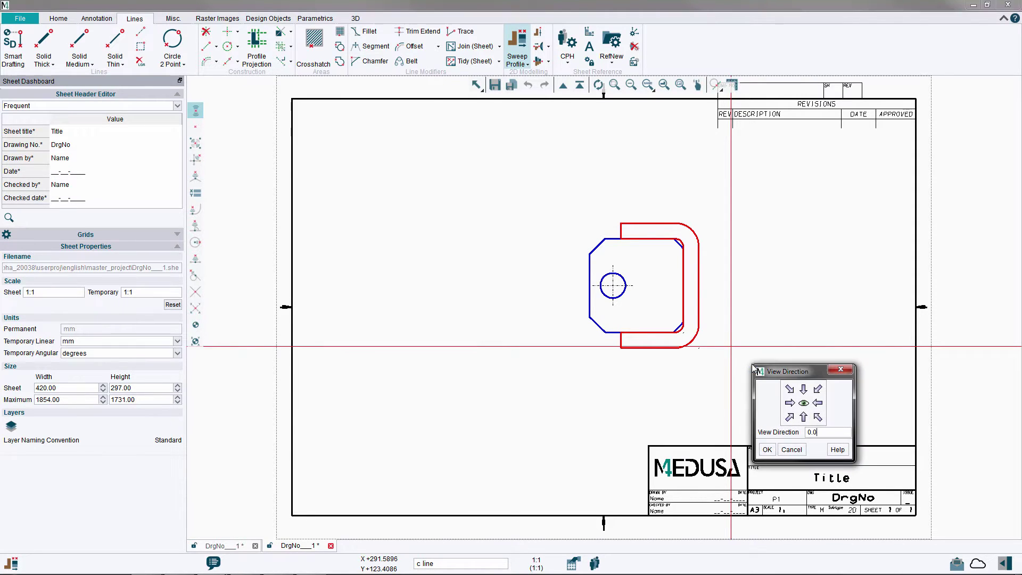
click(790, 405)
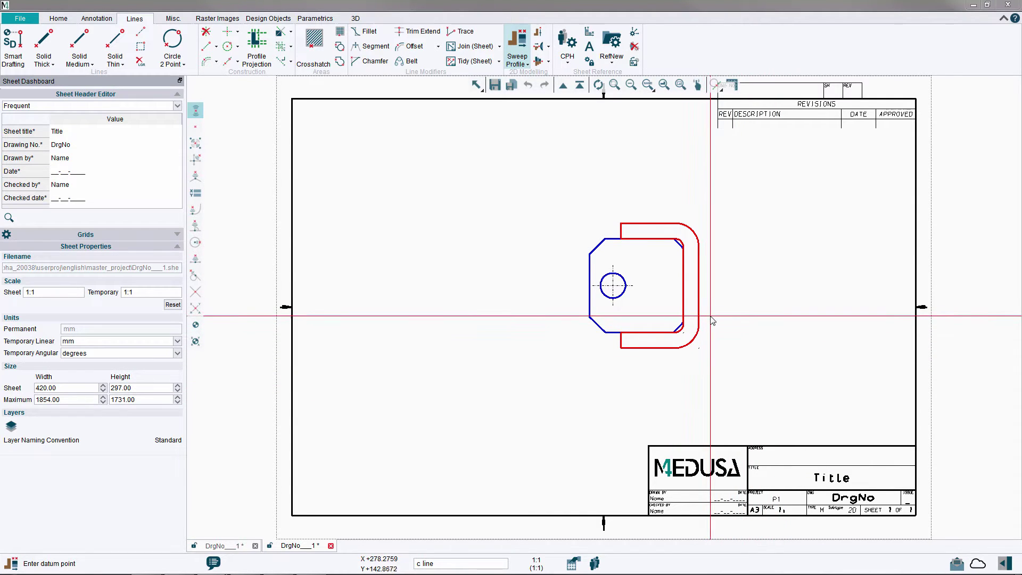
click(725, 349)
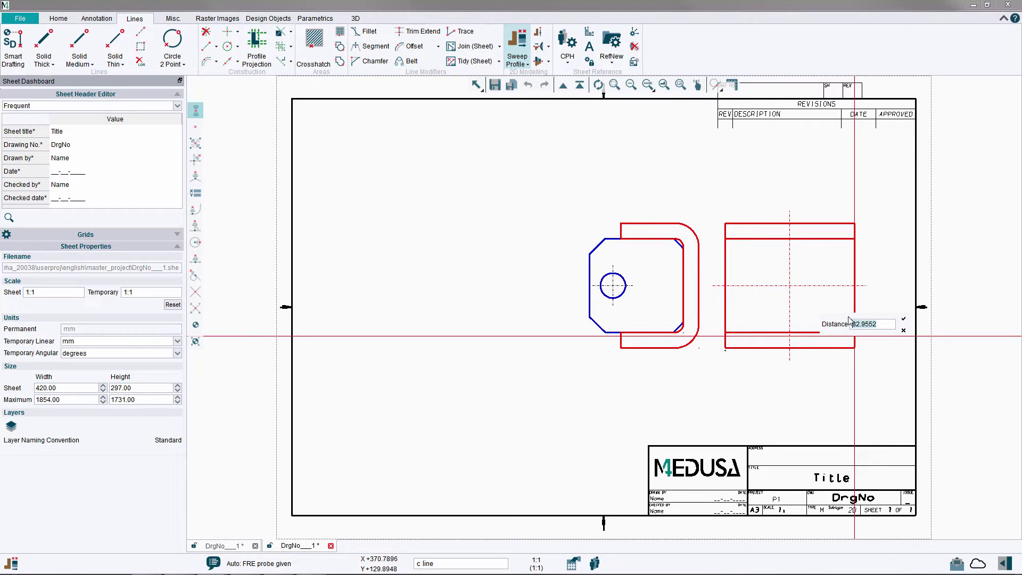
text(100)
click(904, 321)
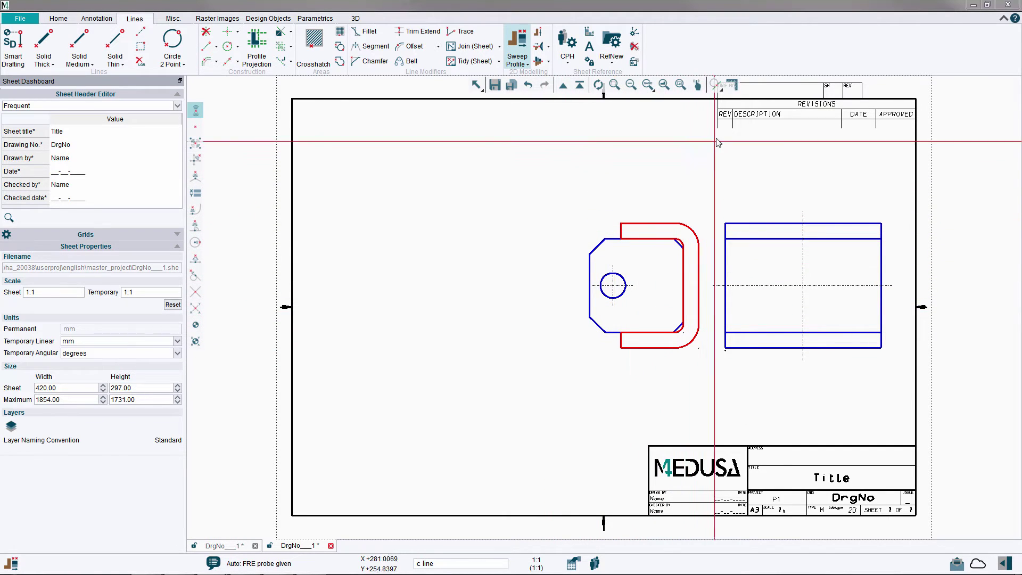
Add vertical construction lines across the side view, offset 20 mm inward from each end and another 10 mm inward from those lines
click(715, 85)
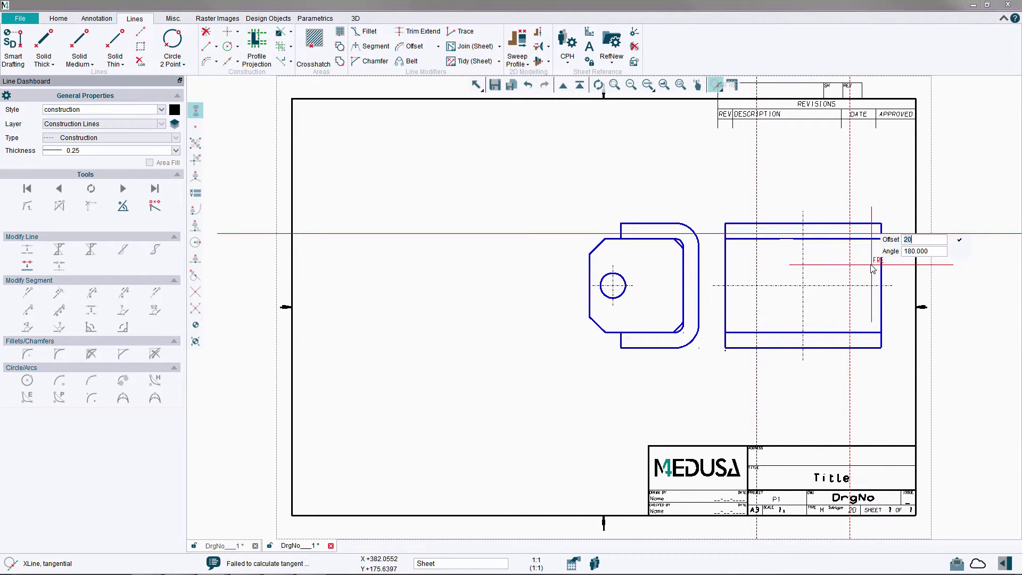
click(880, 270)
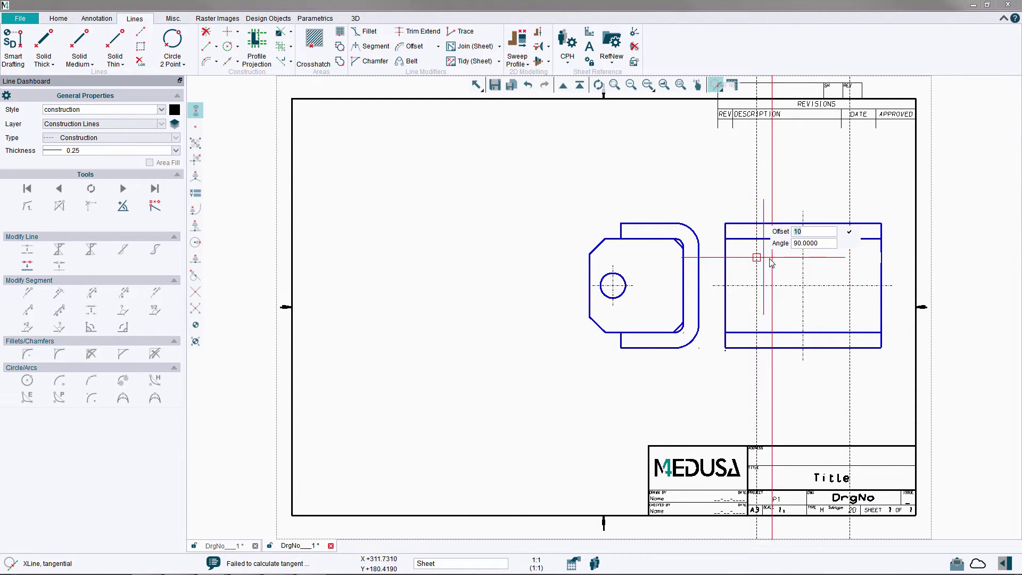
click(834, 263)
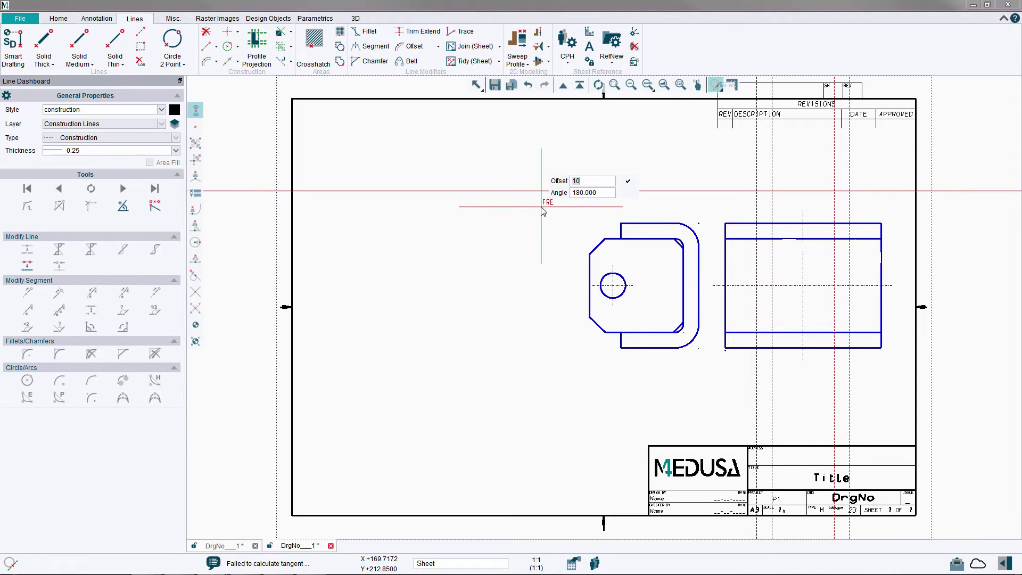
right_click(538, 212)
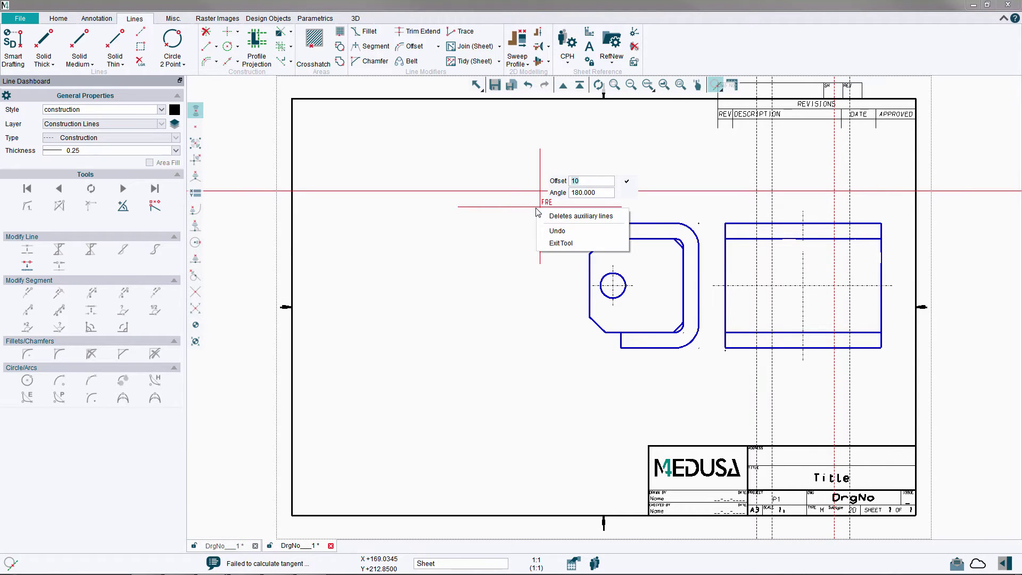
click(561, 244)
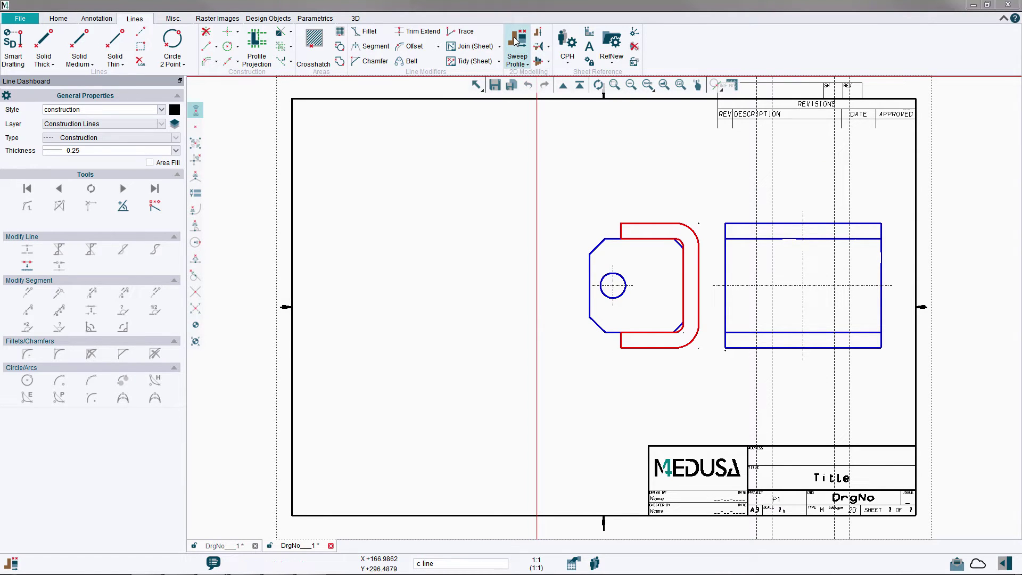
Sweep the chamfered plate profile with its hole between the left pair of construction lines, viewed rightward, with hidden lines created
click(517, 68)
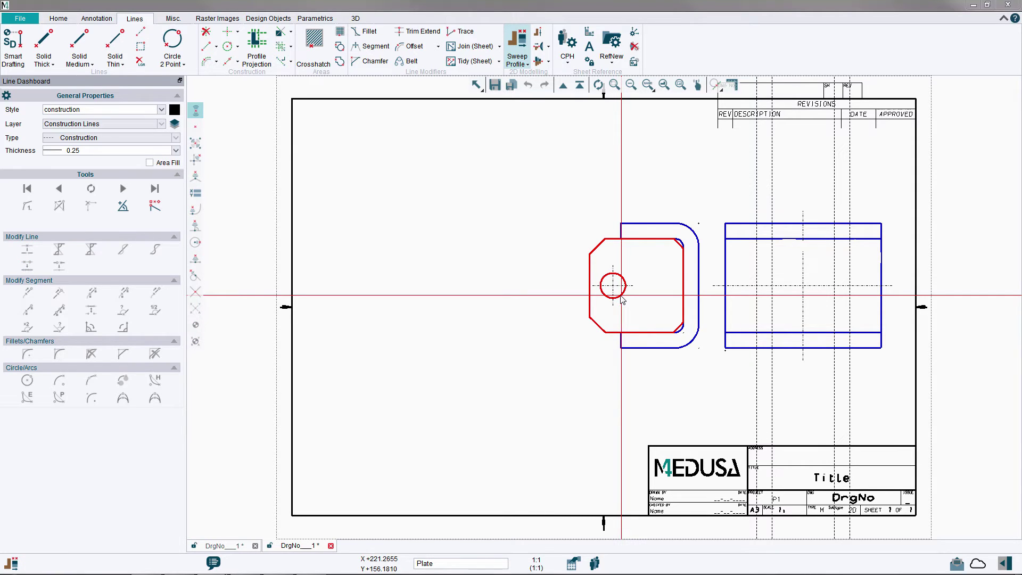
click(622, 300)
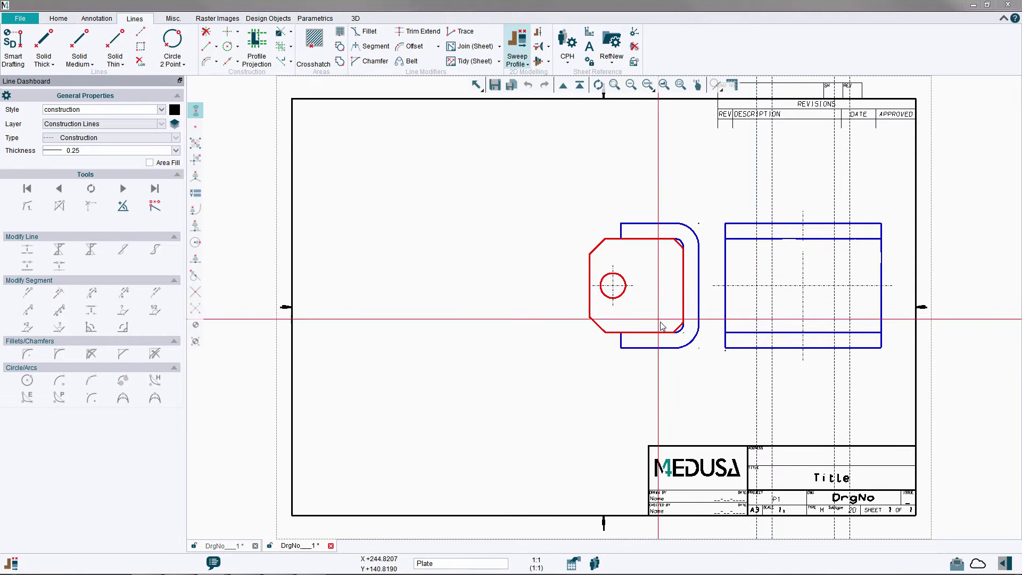
right_click(707, 368)
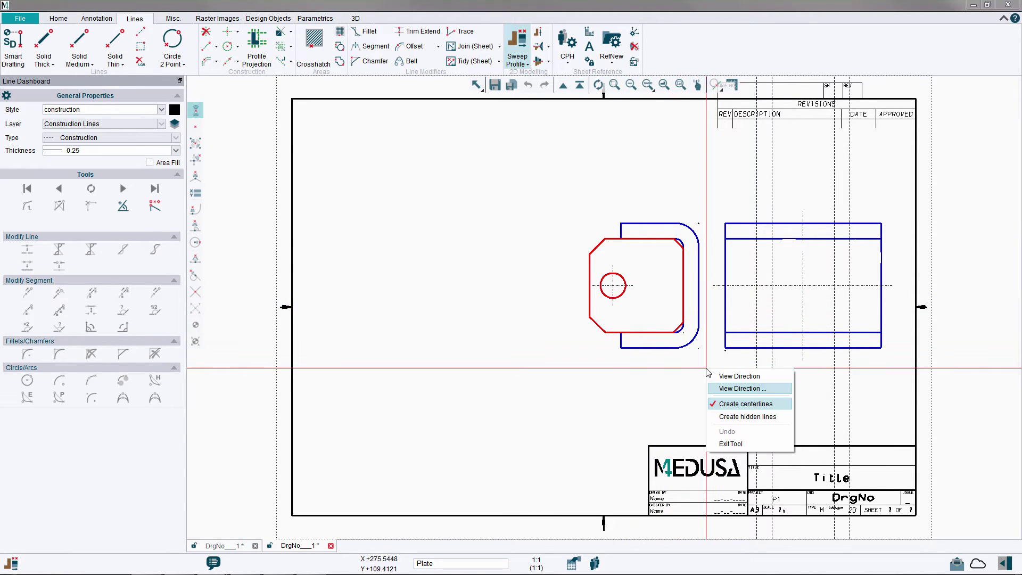
click(729, 389)
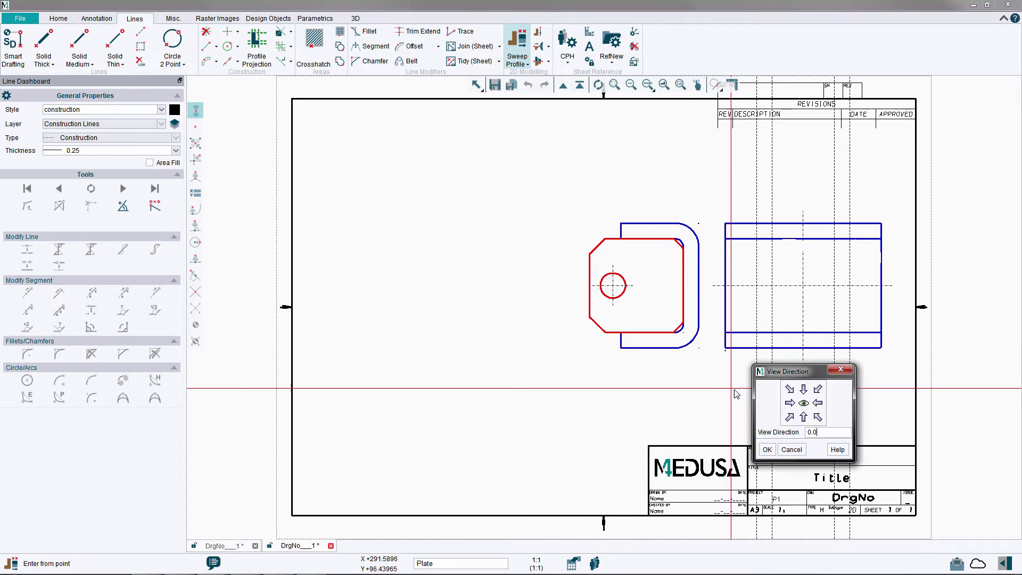
click(790, 403)
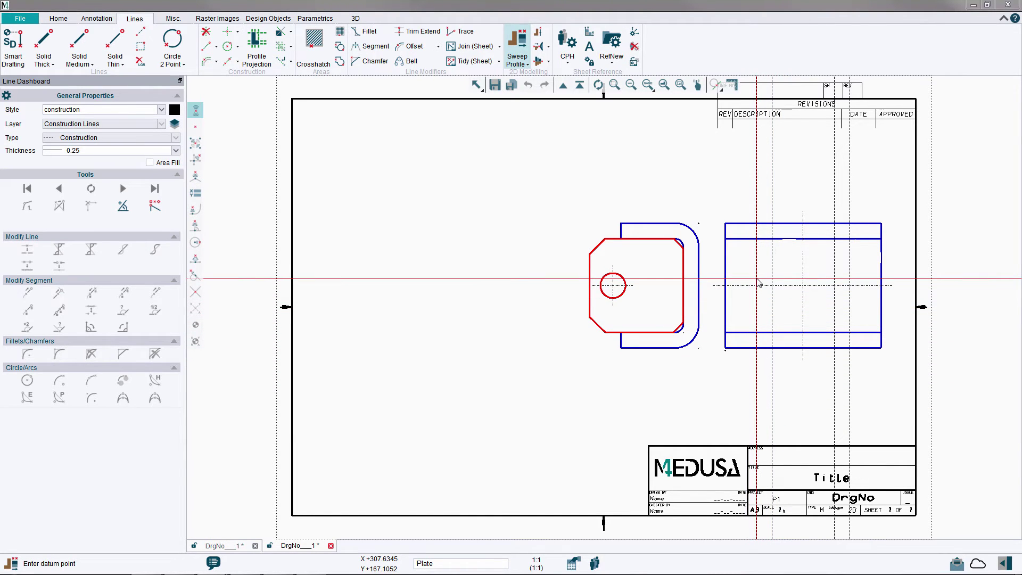
click(762, 288)
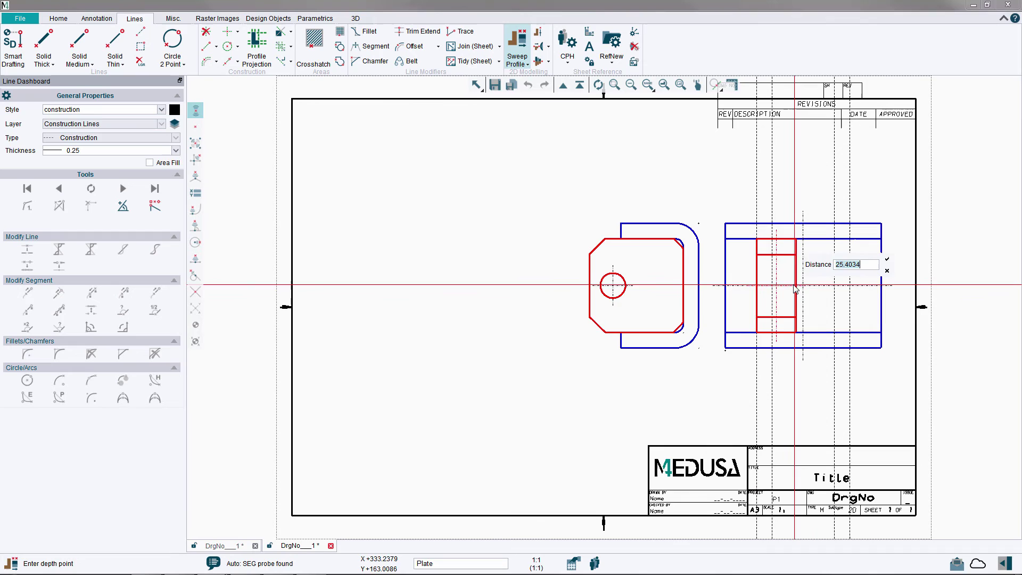
right_click(781, 284)
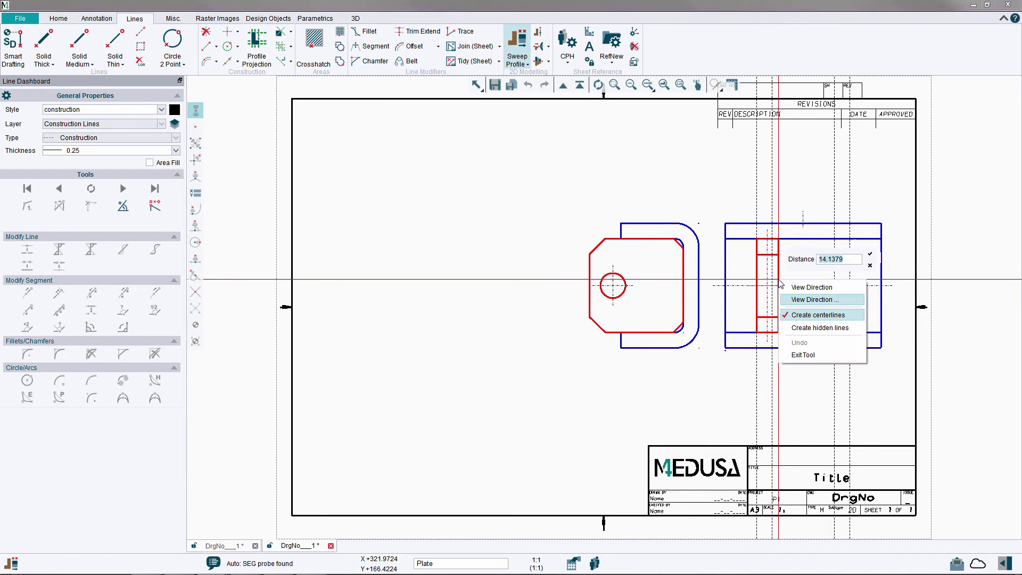
click(823, 328)
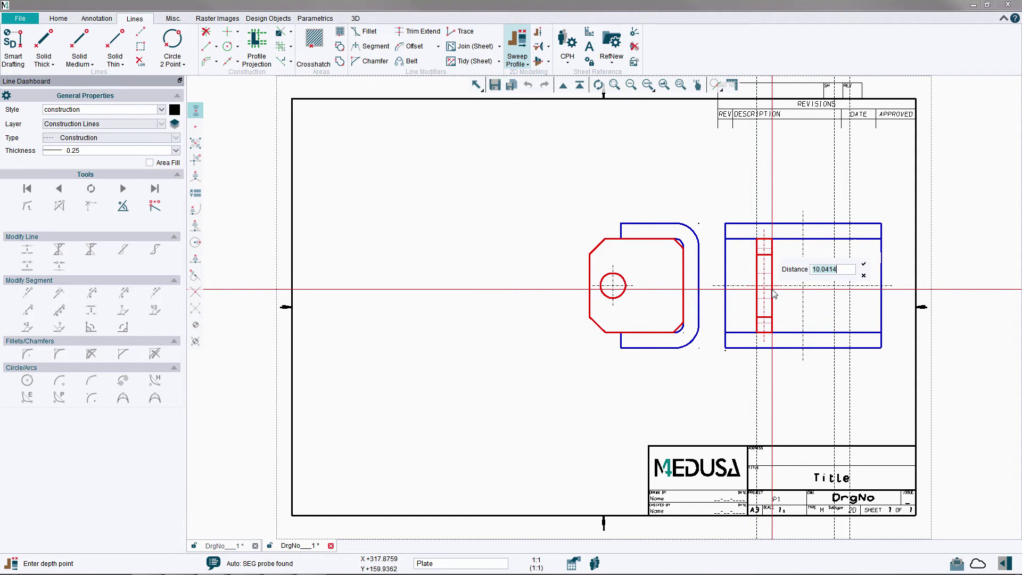
click(775, 294)
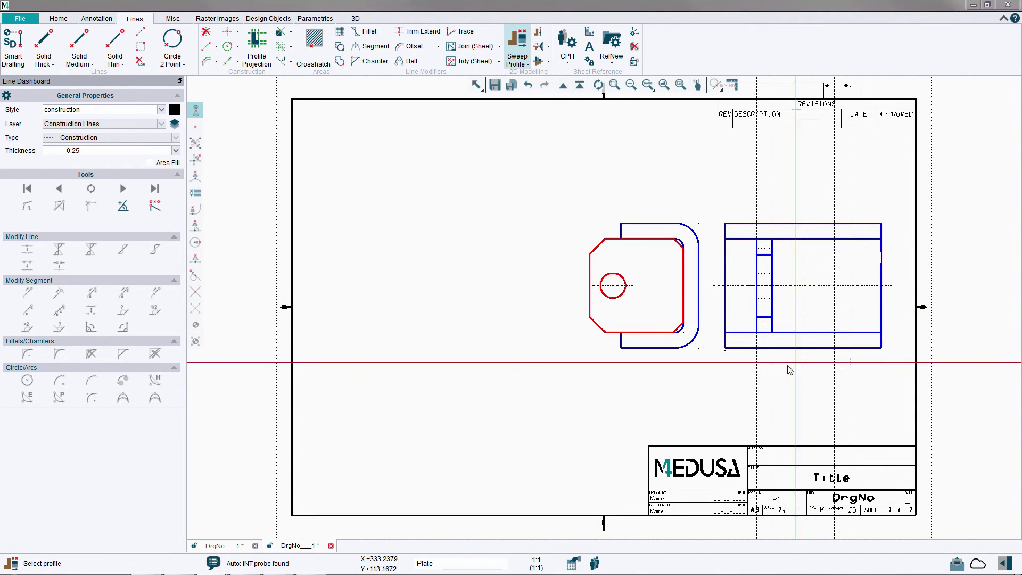
Sweep the same plate profile with the rightward view direction between the right pair of construction lines, and exit the tool
right_click(685, 375)
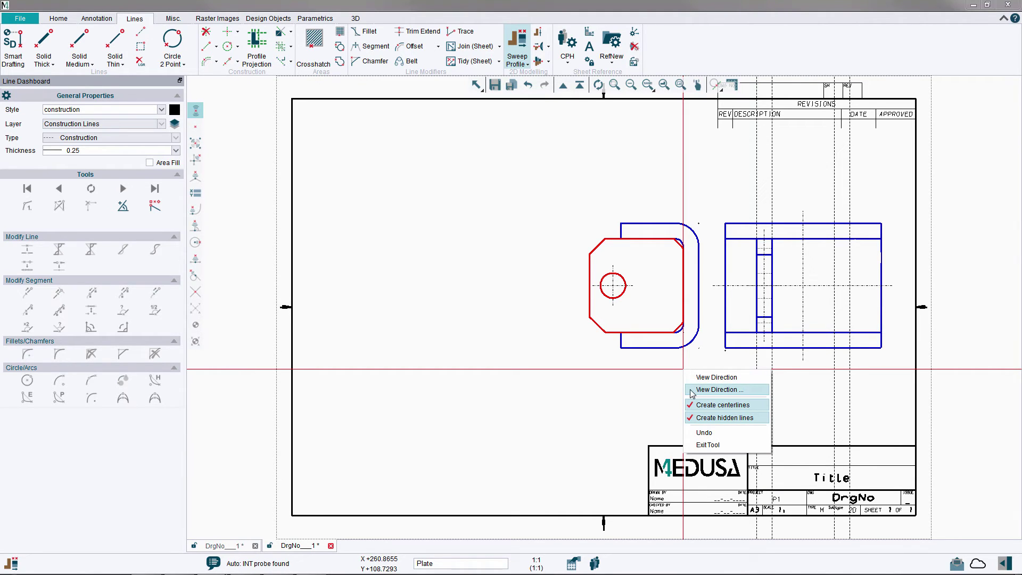
click(692, 392)
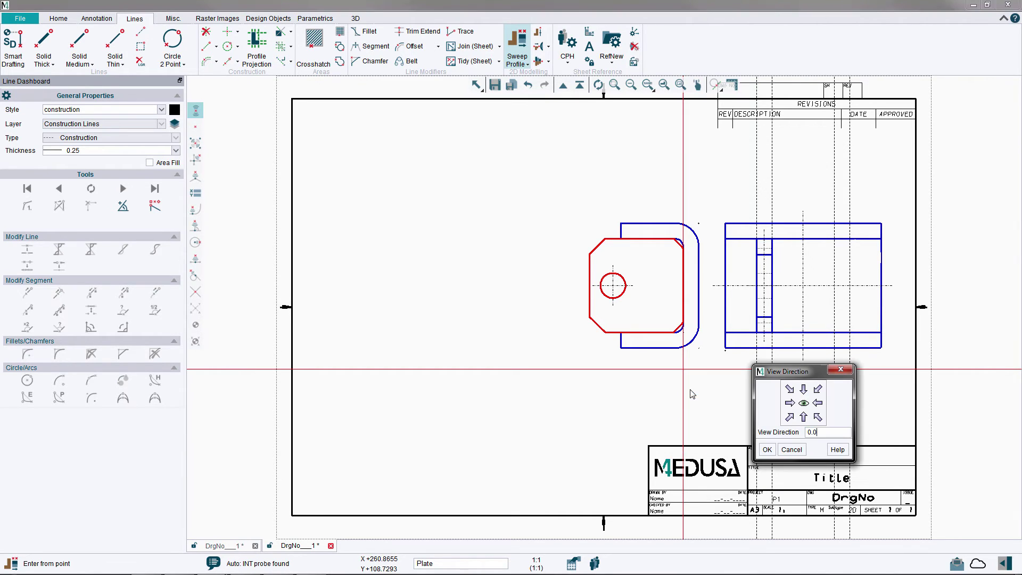
click(790, 404)
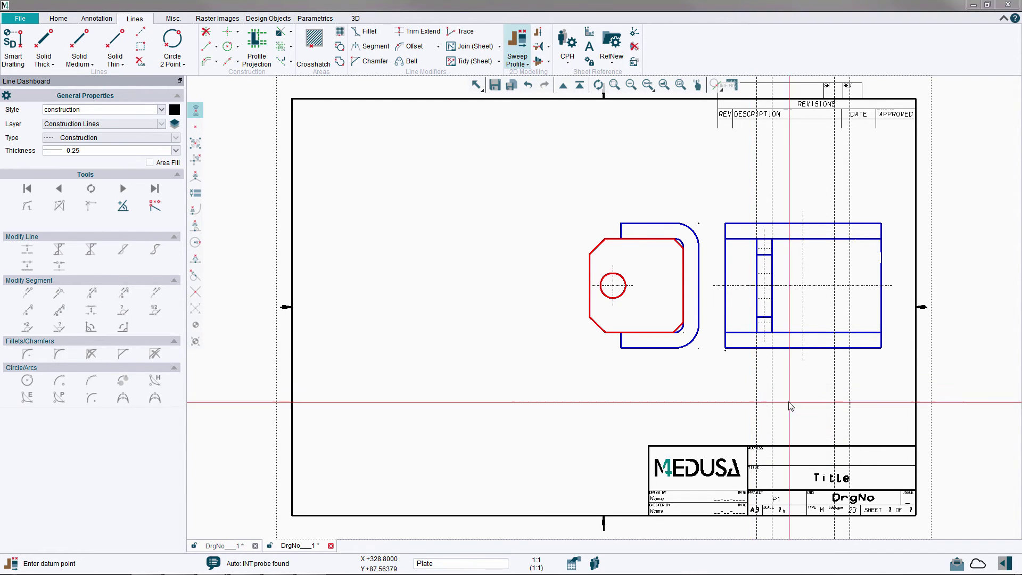
click(836, 301)
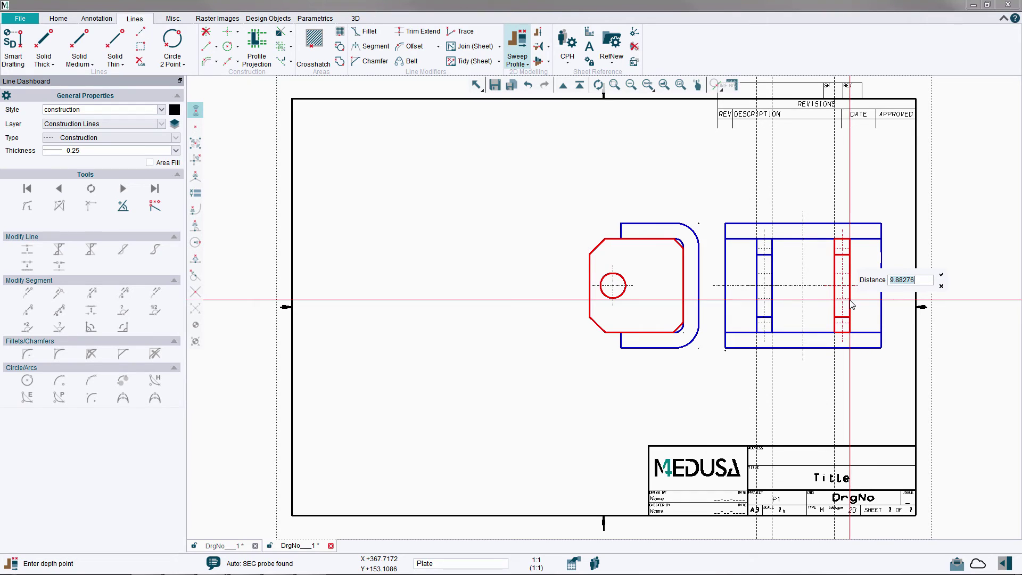
click(852, 304)
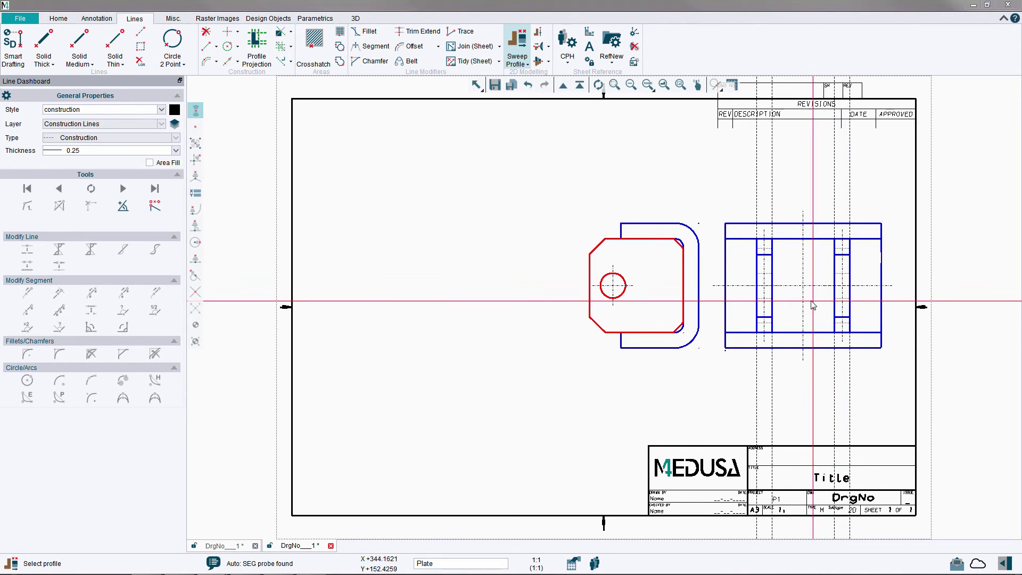
right_click(520, 340)
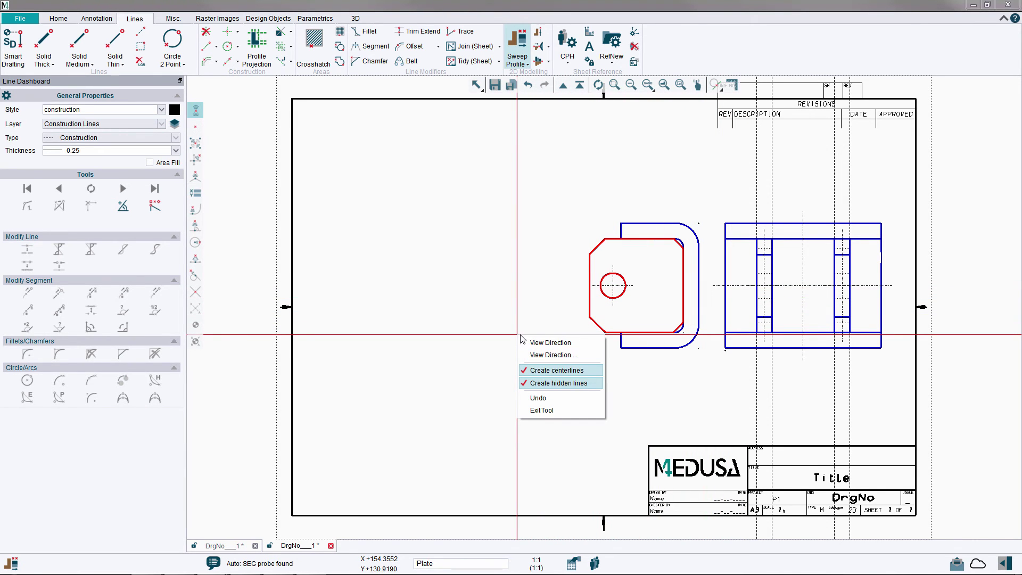
click(561, 415)
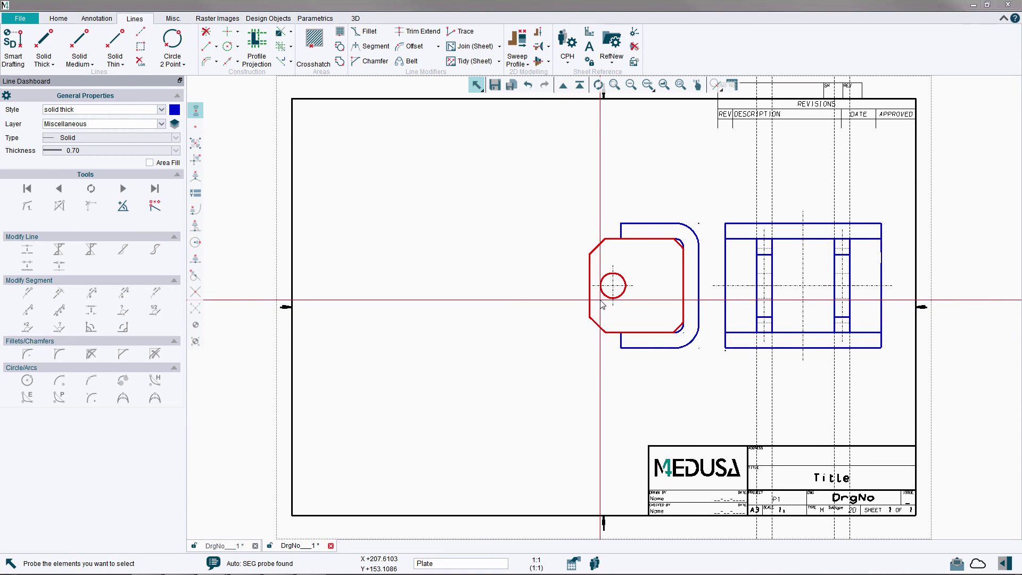
Deselect the plate profile, delete all construction lines, and redraw the sheet
right_click(561, 164)
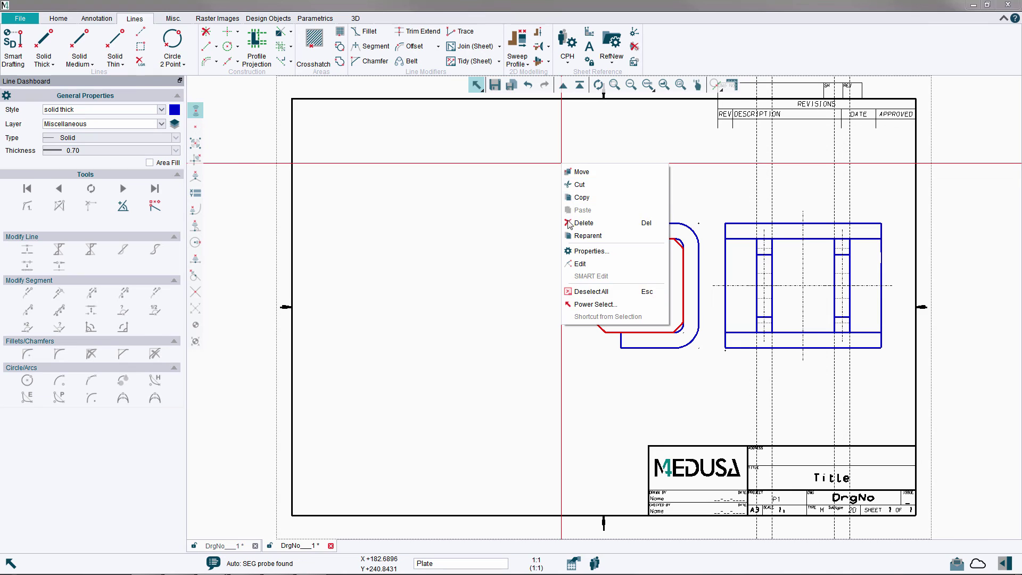
click(588, 293)
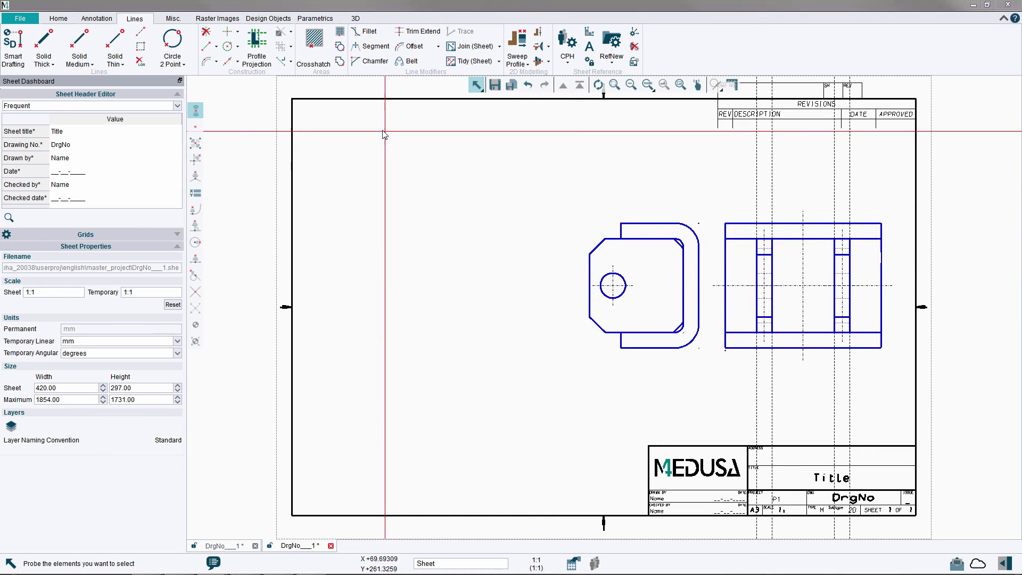
click(206, 34)
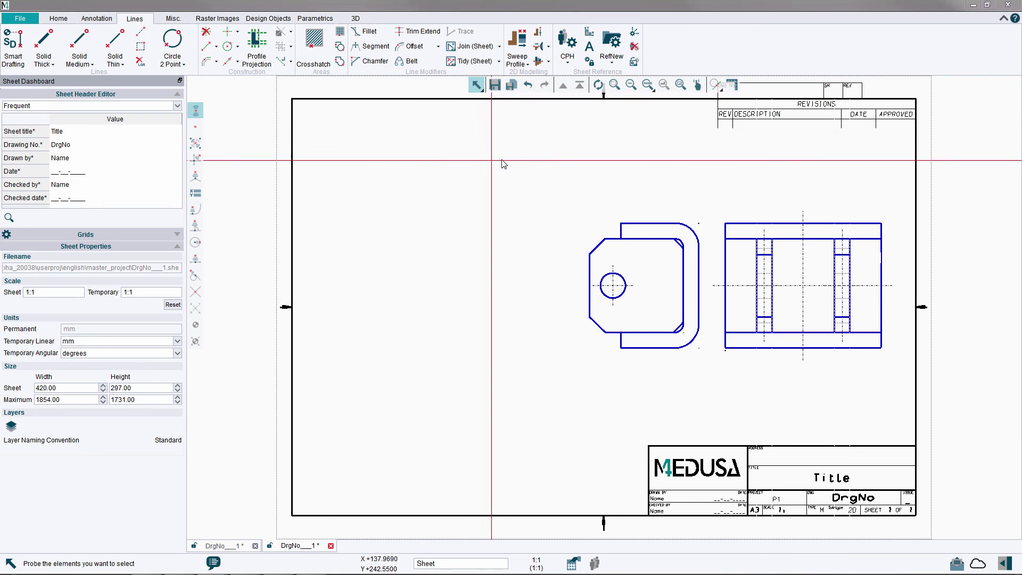
click(599, 85)
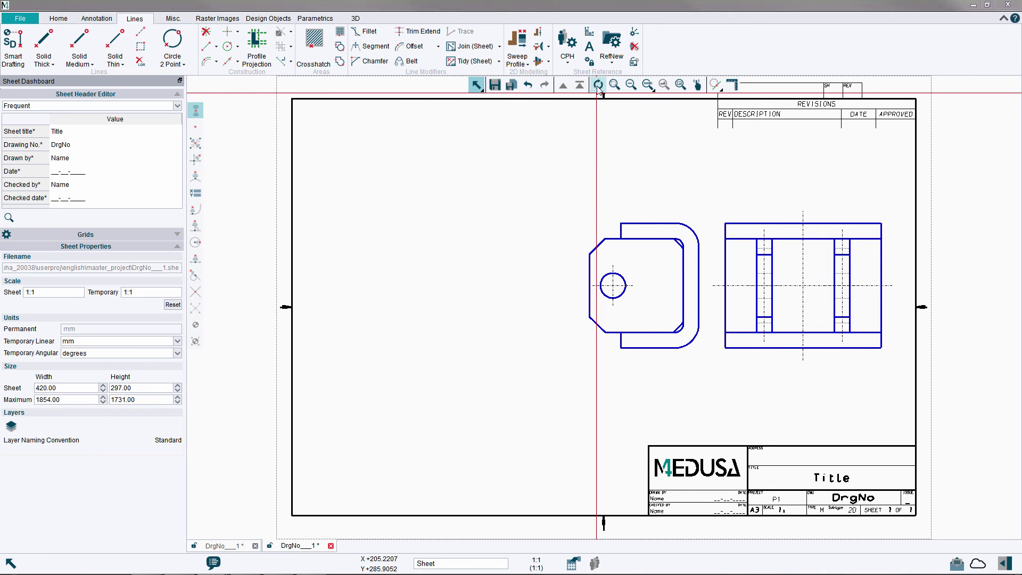